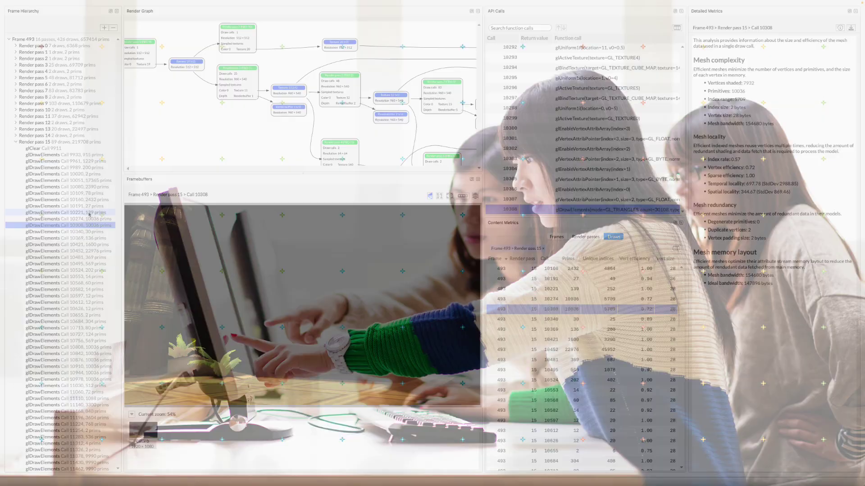
Step: Step through the draw calls of render pass 15 from call 10308 onward, examining how the framebuffer builds up
key("Down")
key("Down")
key("Down")
key("Down")
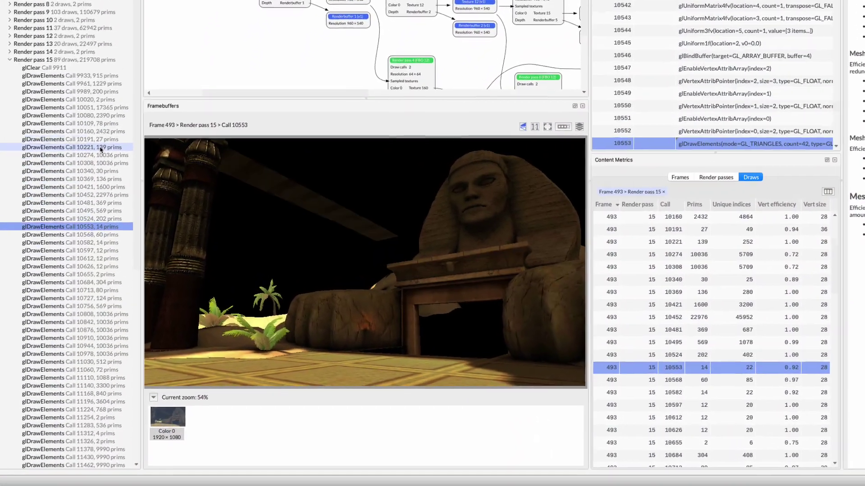
key("Down")
key("Down")
key("Down")
key("Down")
key("Down")
key("Down")
key("Down")
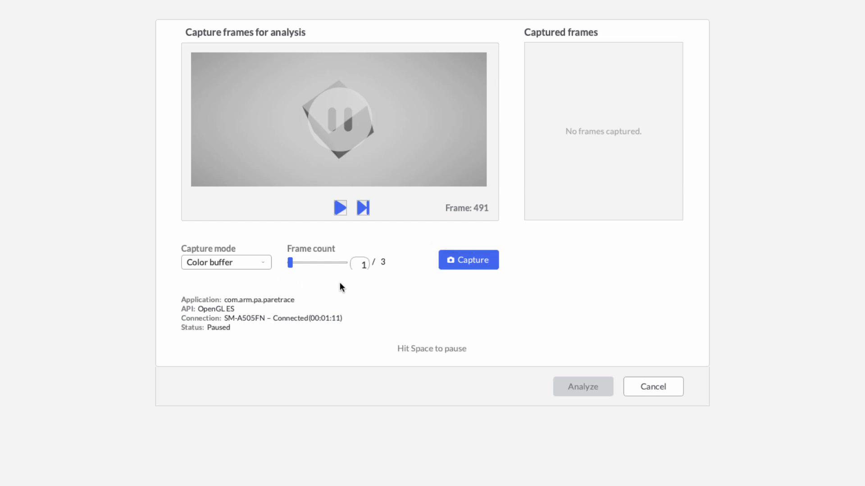
Step: Capture one frame of the paused application in color buffer mode
left_click(455, 263)
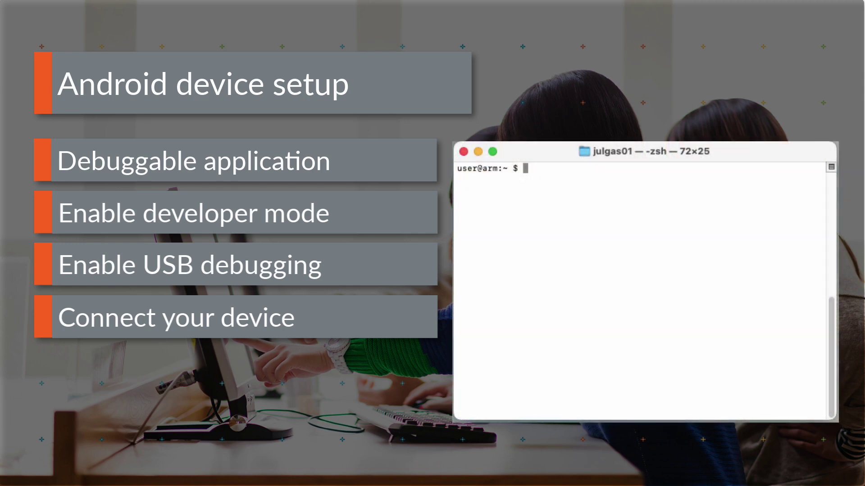
Step: Run adb devices in the terminal to check that the Android device is connected
type("adb devices")
key("Return")
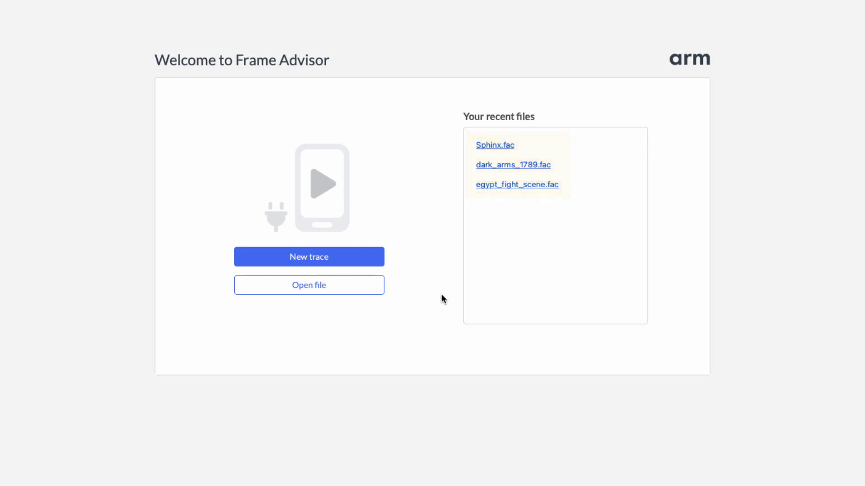
Step: Start a new OpenGL ES trace of the debuggable application com.arm.pa.paretrace on the connected SM-A505FN device
left_click(355, 255)
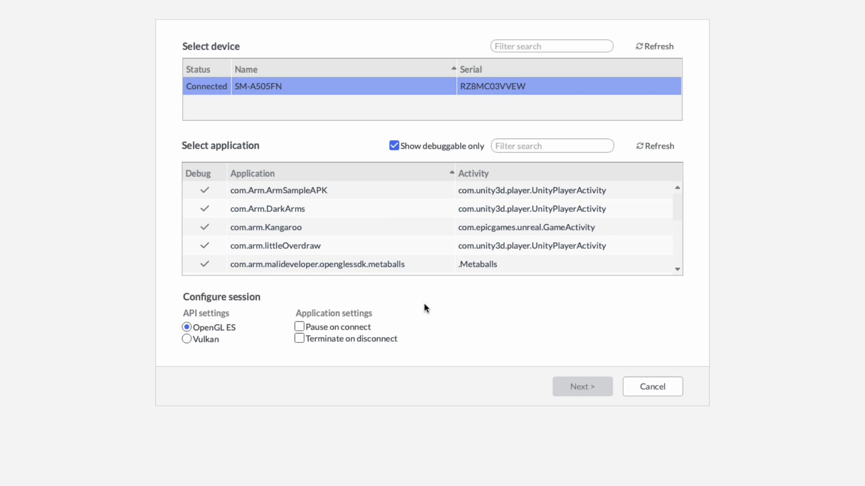
scroll(426, 250, "down", 3)
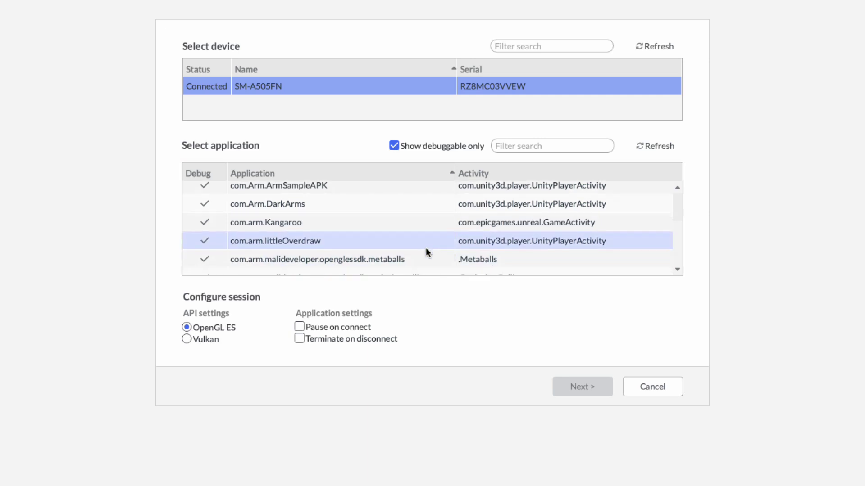
left_click(426, 236)
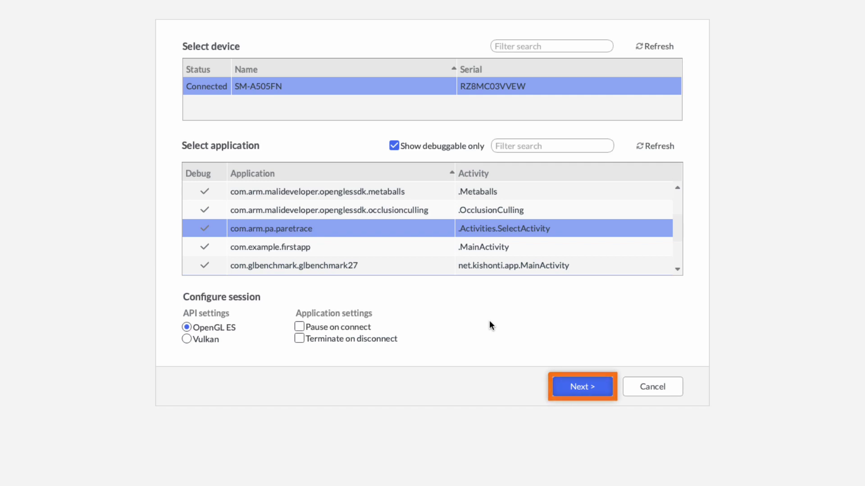
left_click(581, 387)
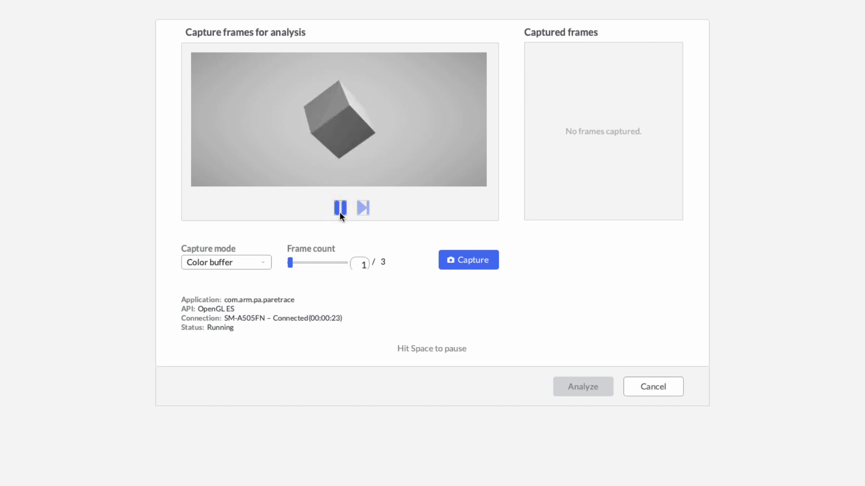
Step: Pause the running application to capture a single frame in color buffer mode, and analyze the captured frame
left_click(340, 213)
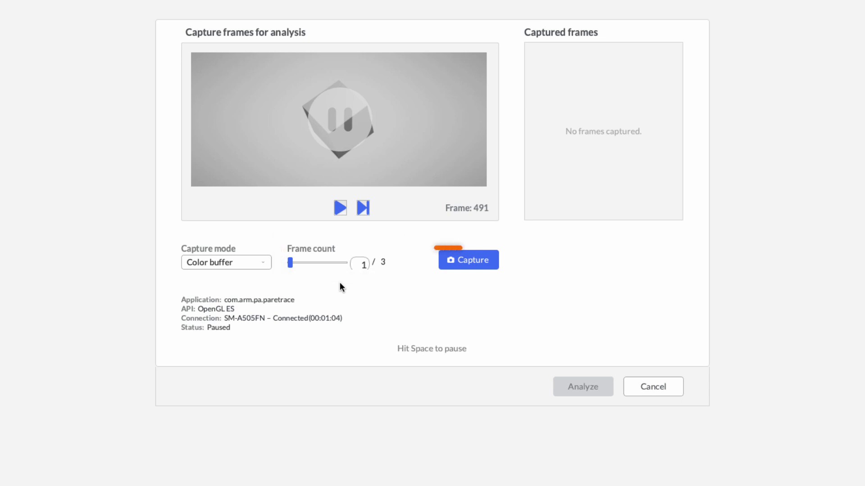
left_click(456, 266)
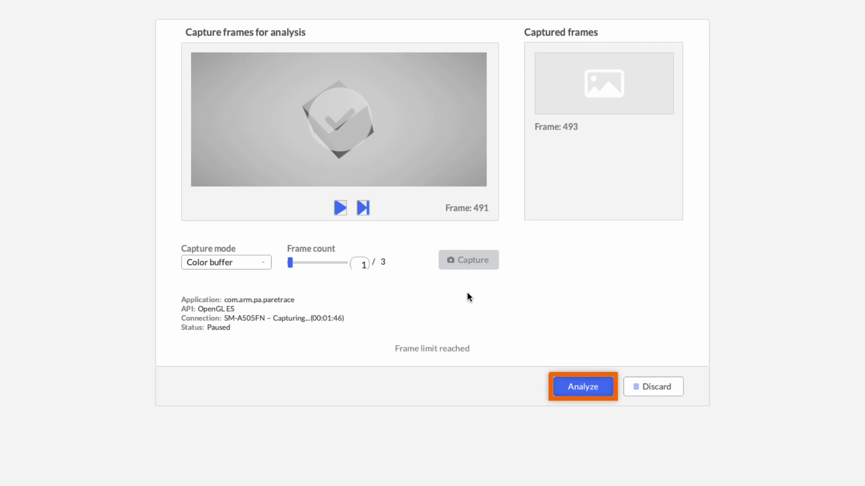
left_click(577, 389)
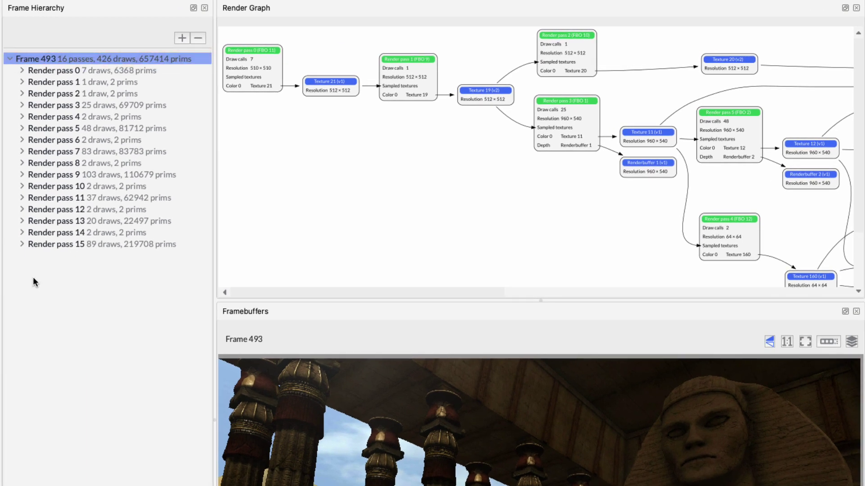
Step: Expand render pass 15 in the frame hierarchy and examine the detached render graph's passes and texture dependencies
left_click(21, 244)
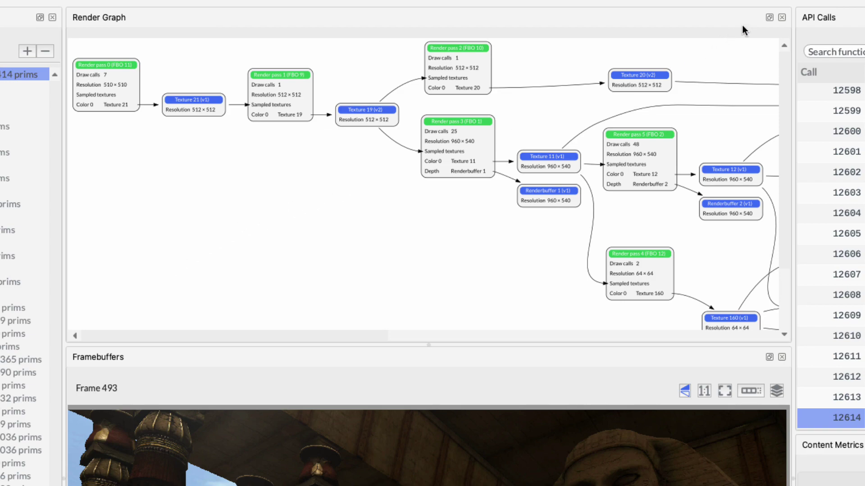
left_click(769, 18)
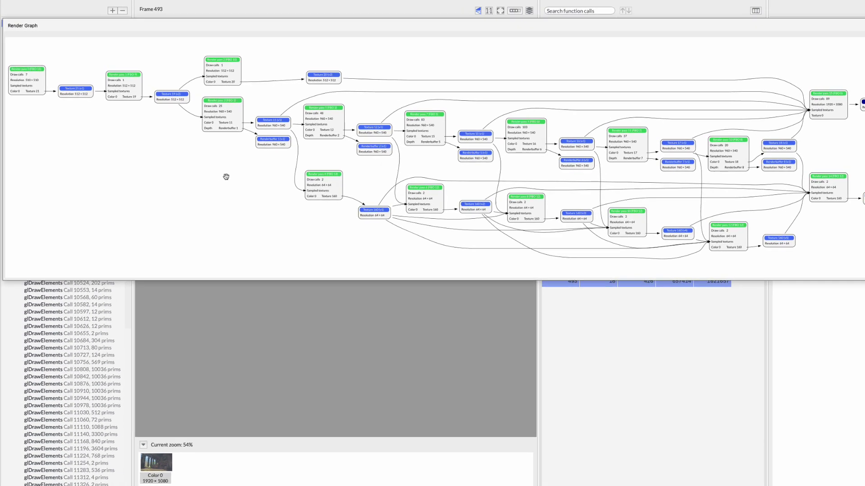
scroll(285, 209, "up", 3)
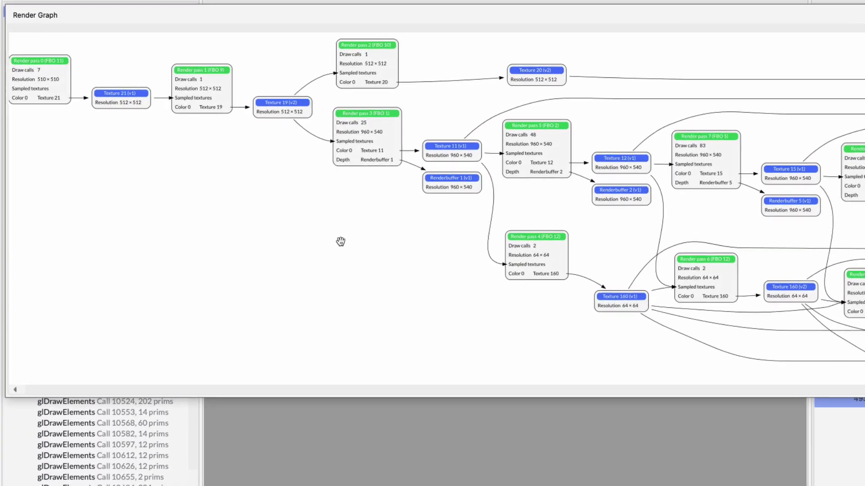
left_click_drag(473, 247, 392, 249)
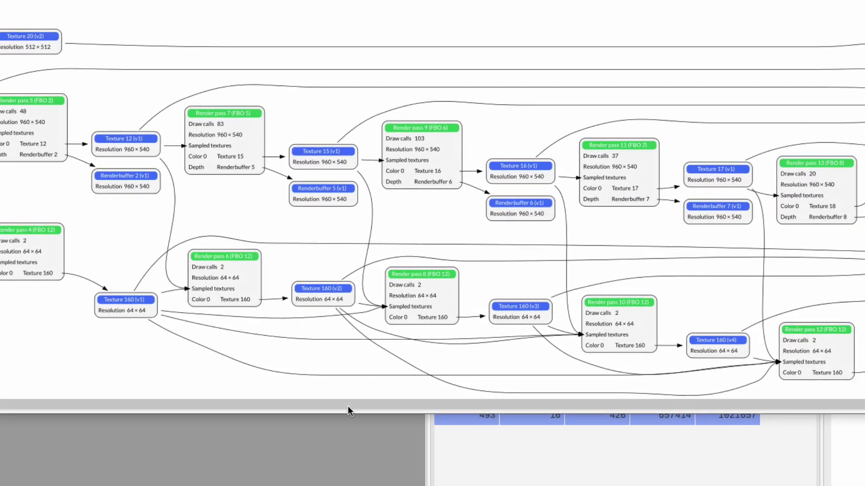
left_click_drag(250, 405, 340, 397)
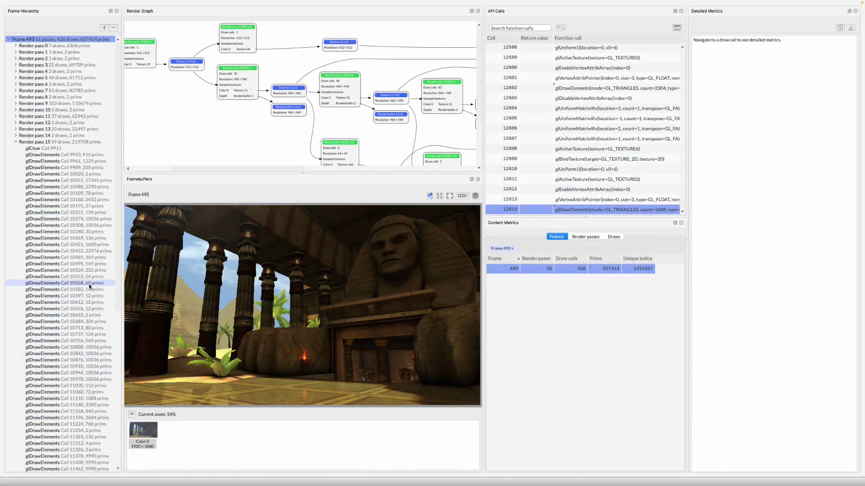
Step: Step through render pass 15's draw calls from call 10221 to call 11110, examining what each adds to the framebuffer and its metrics
left_click(89, 270)
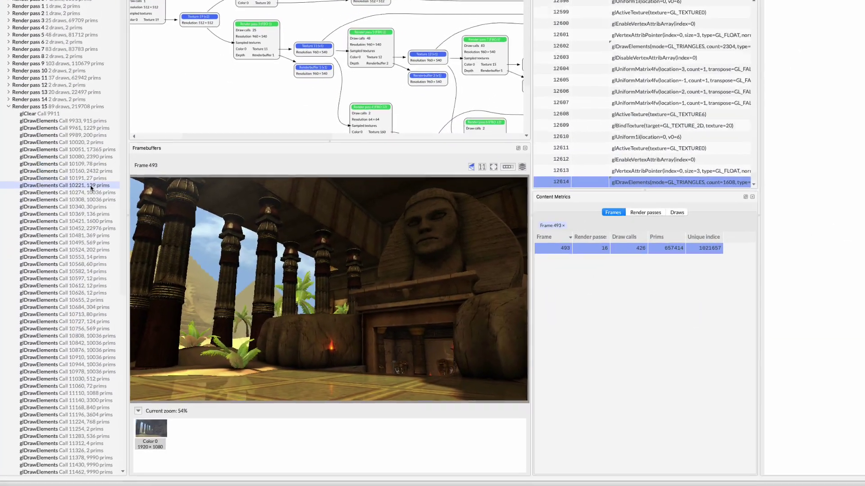
left_click(90, 212)
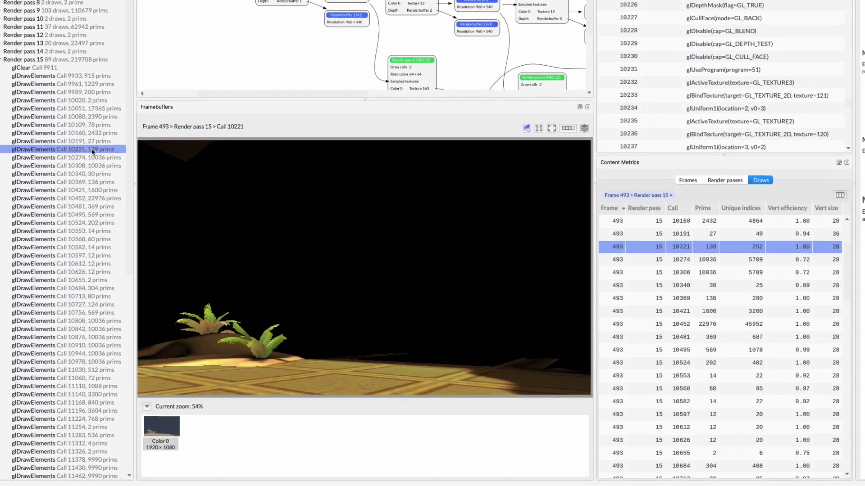
key("Down")
key("Down")
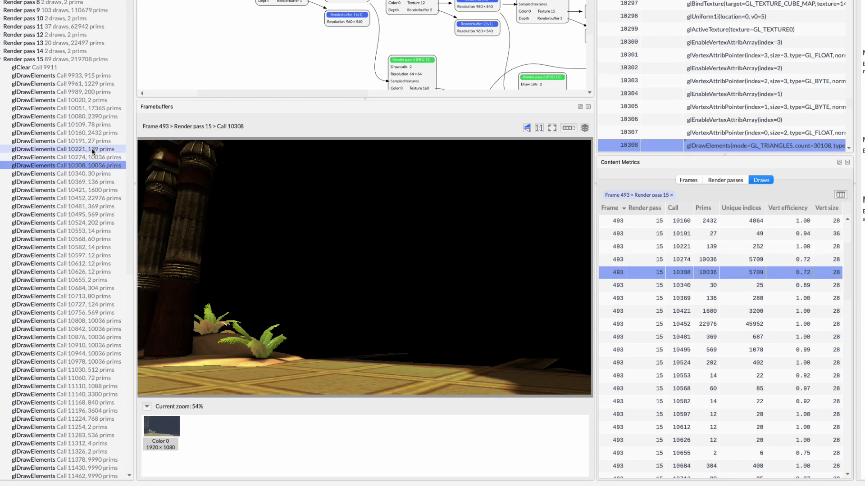
key("Down")
key("Down")
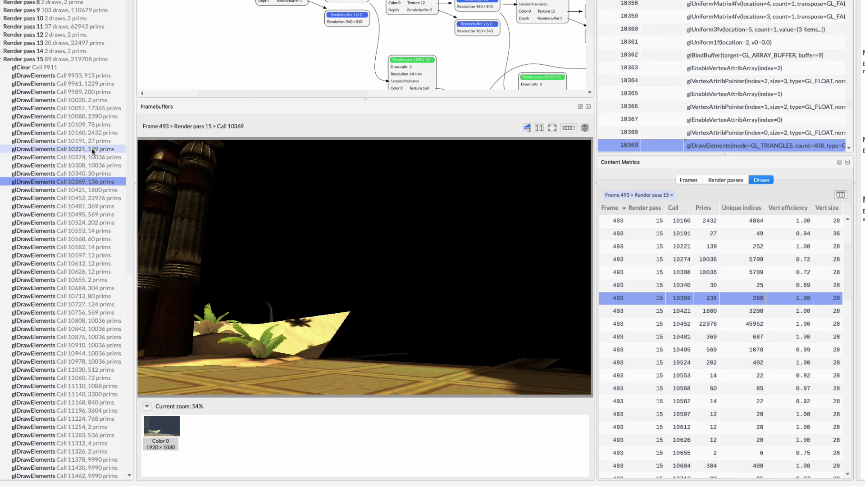
key("Down")
key("Down")
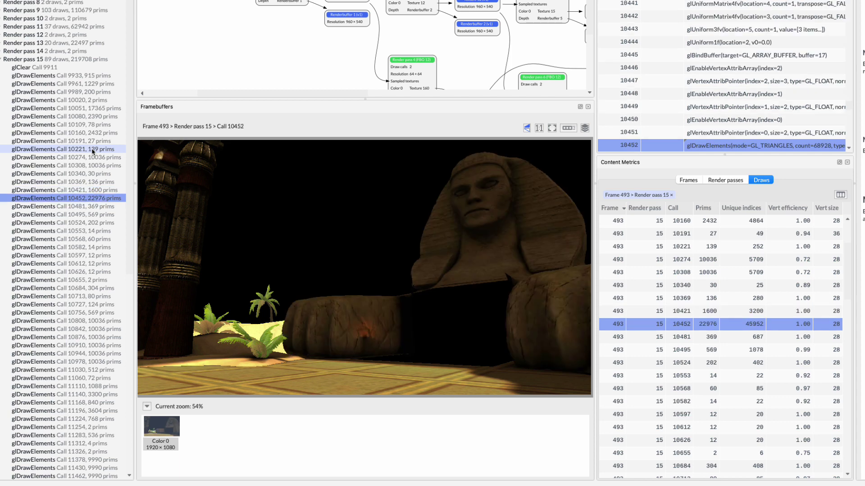
key("Down")
key("Down")
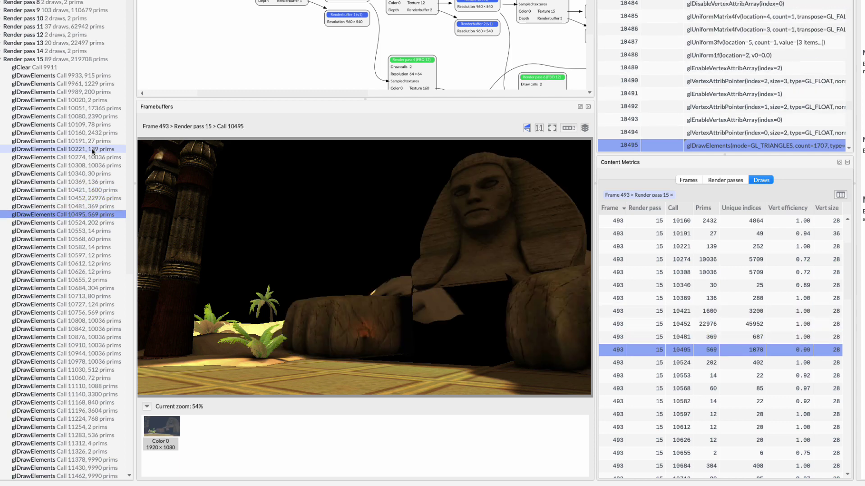
key("Down")
key("Down")
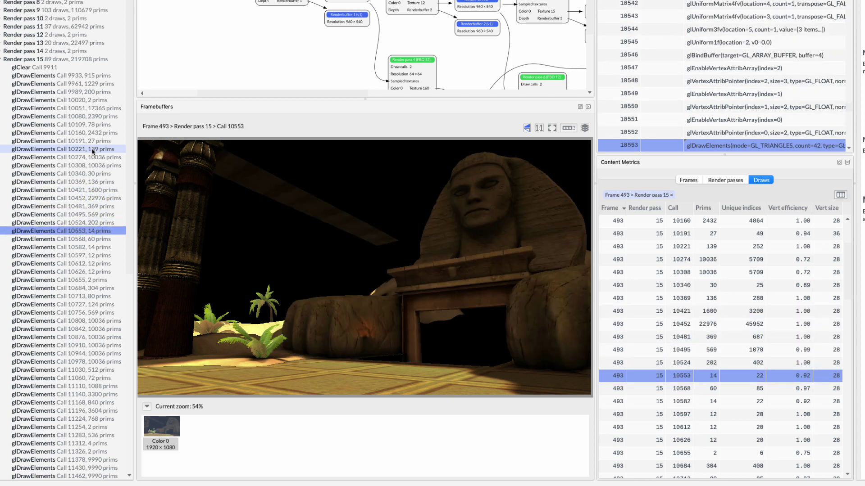
key("Down")
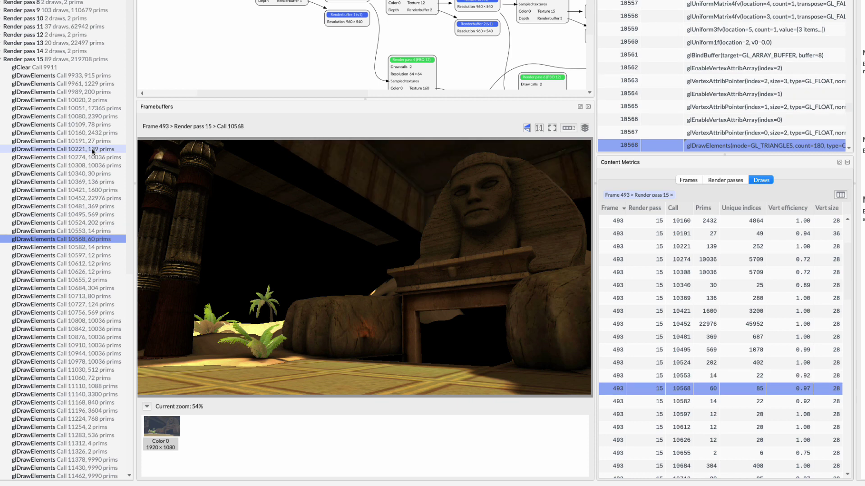
key("Down")
key("Down")
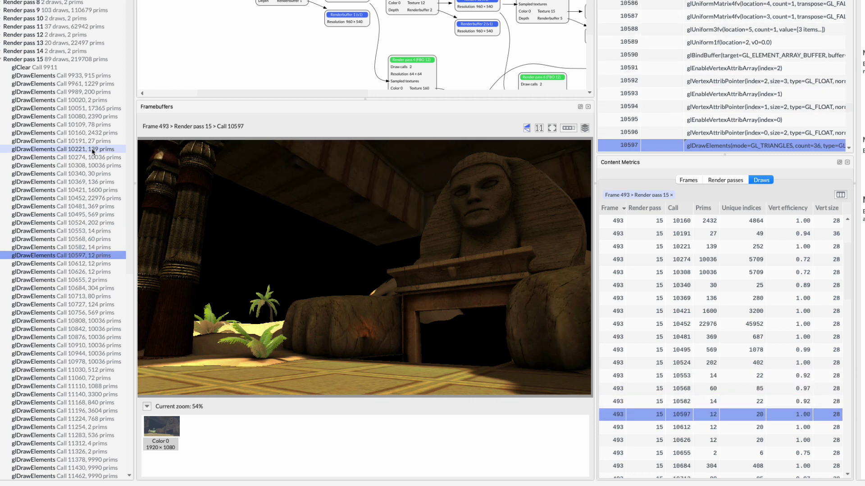
key("Down")
key("Down")
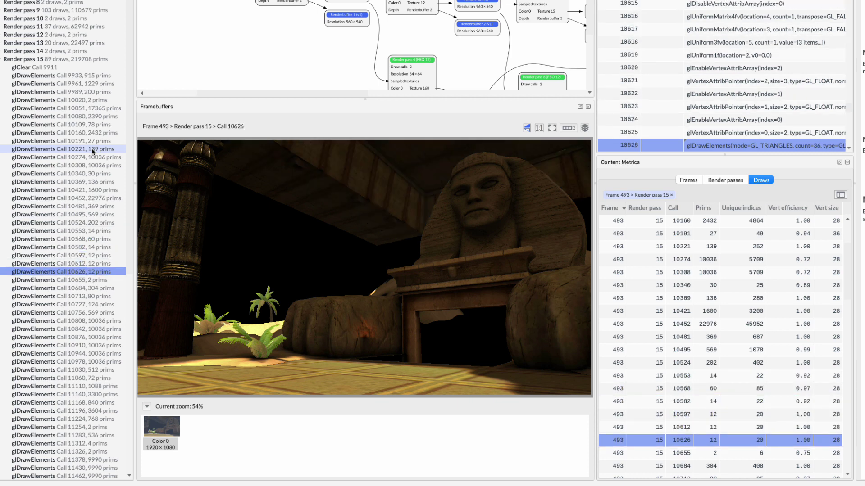
key("Down")
key("Down")
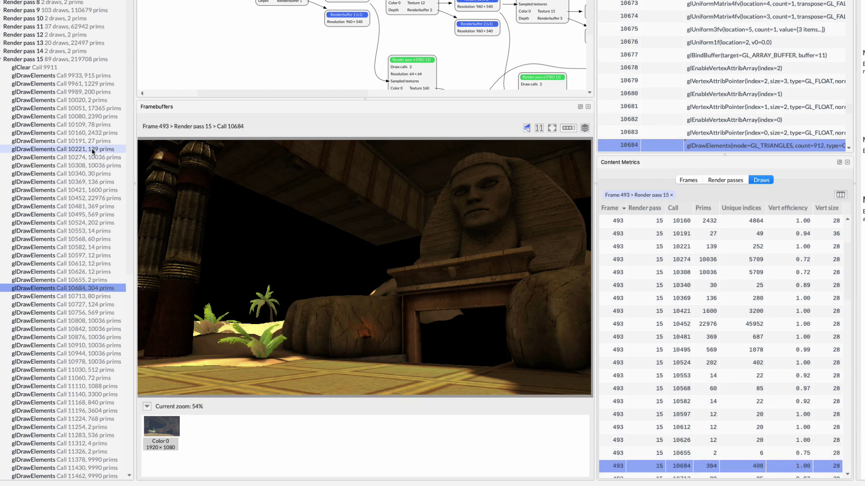
key("Down")
key("Down")
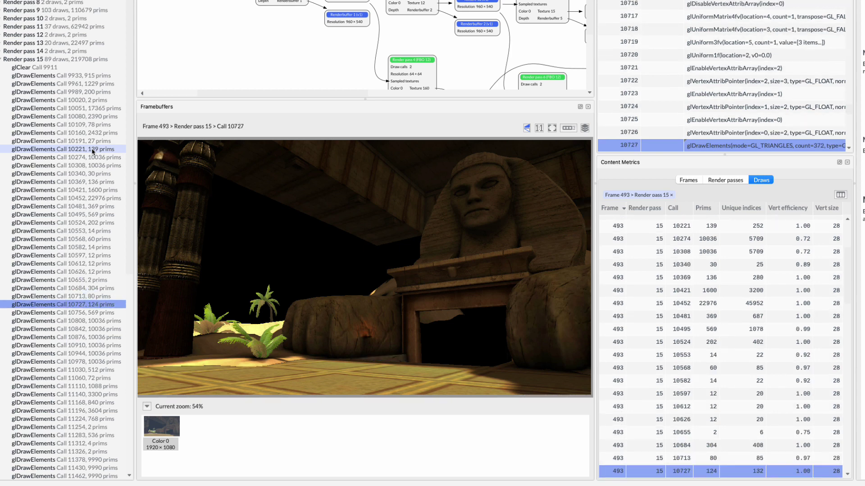
key("Down")
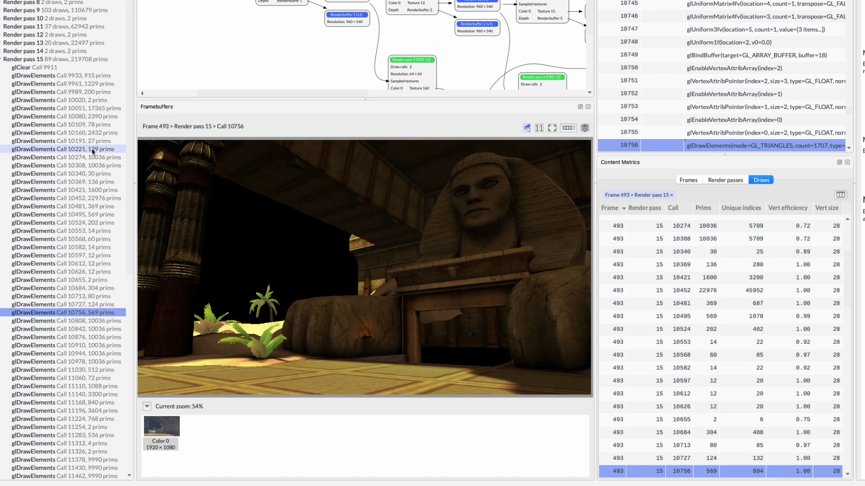
key("Down")
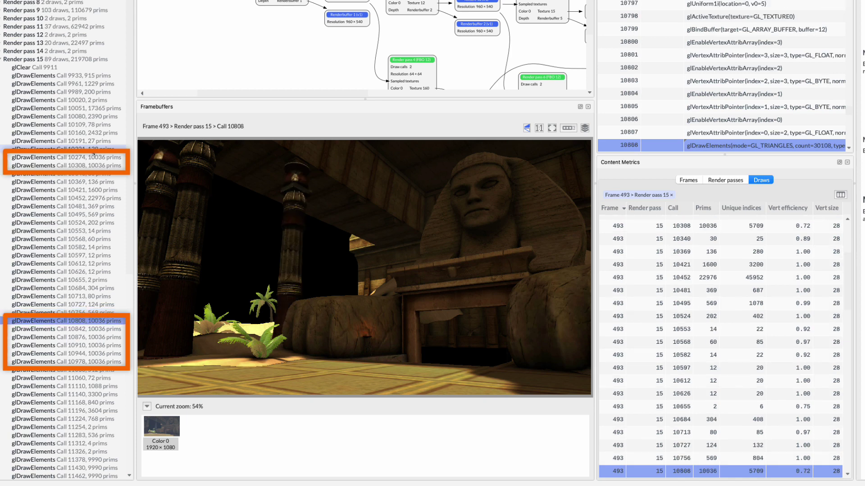
key("Down")
key("Down")
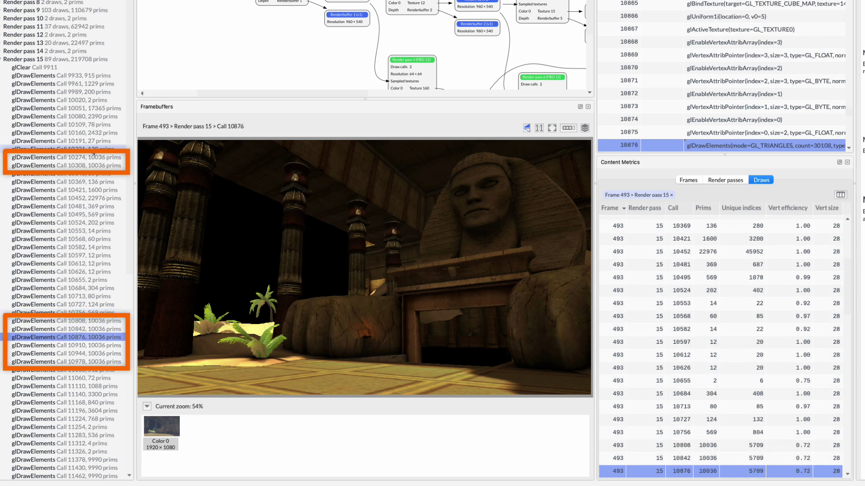
key("Down")
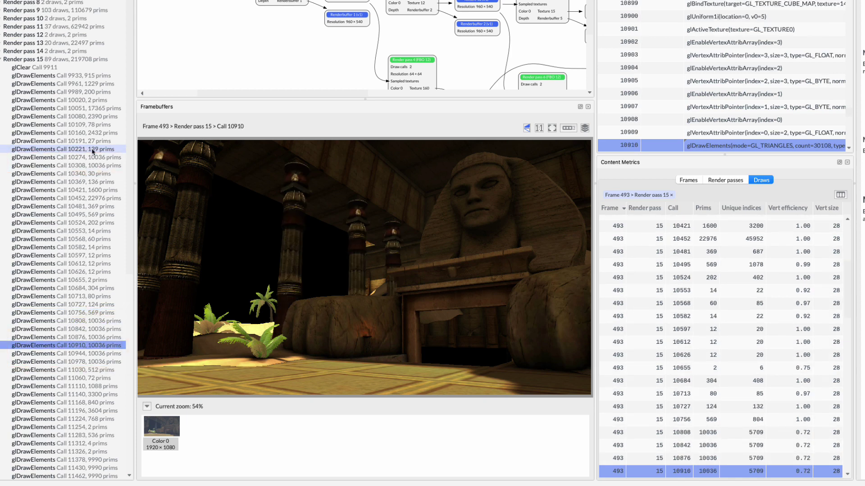
key("Down")
key("Down")
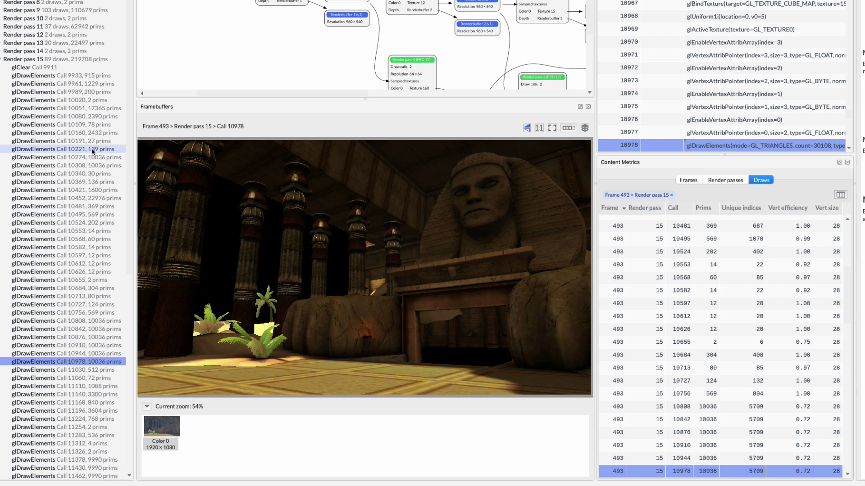
key("Down")
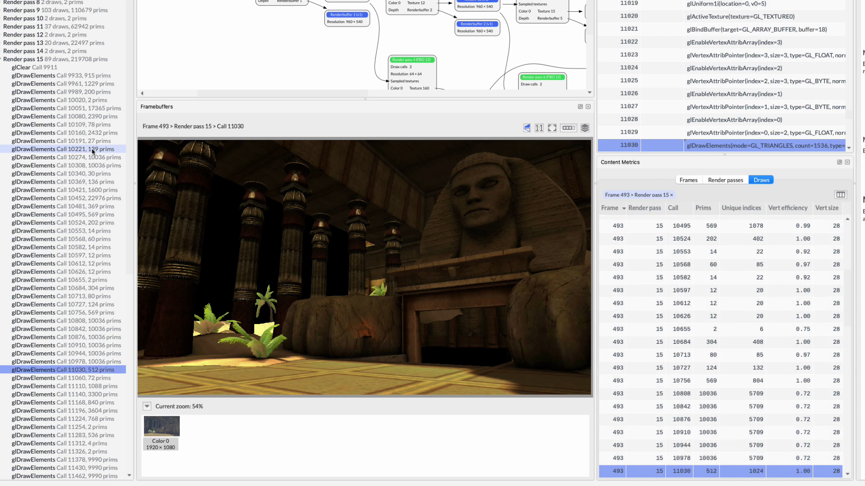
key("Down")
key("Down")
key("Down")
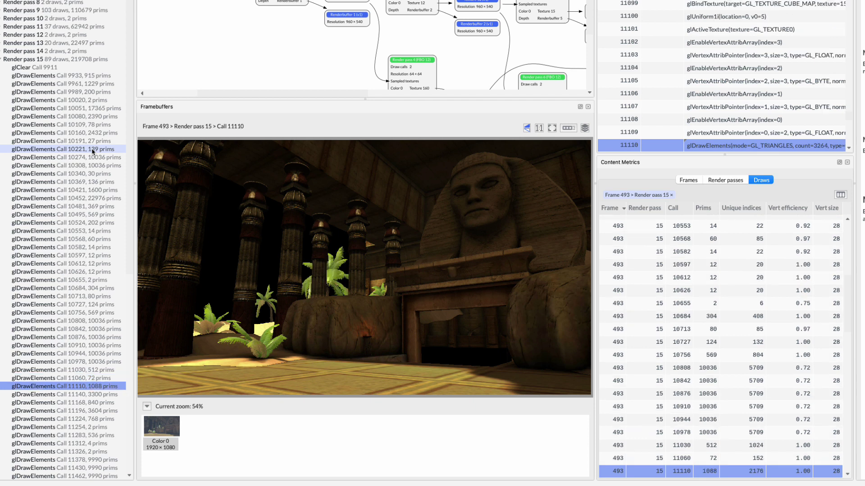
Step: Step through render pass 15's draw calls from call 11140 to call 11430, examining what each adds to the framebuffer
key("Down")
key("Down")
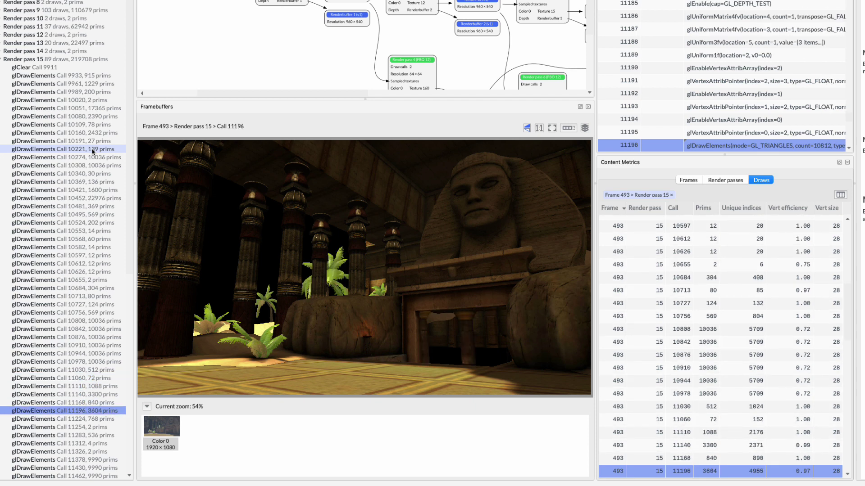
key("Down")
key("Down")
key("Down")
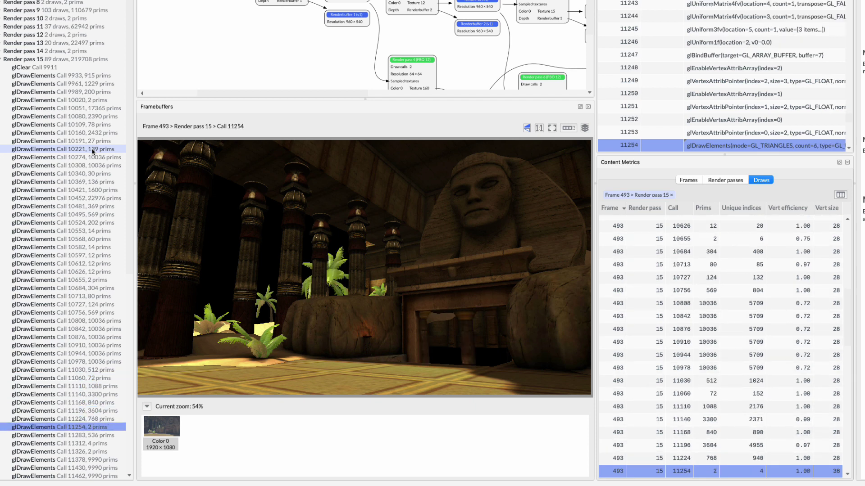
key("Down")
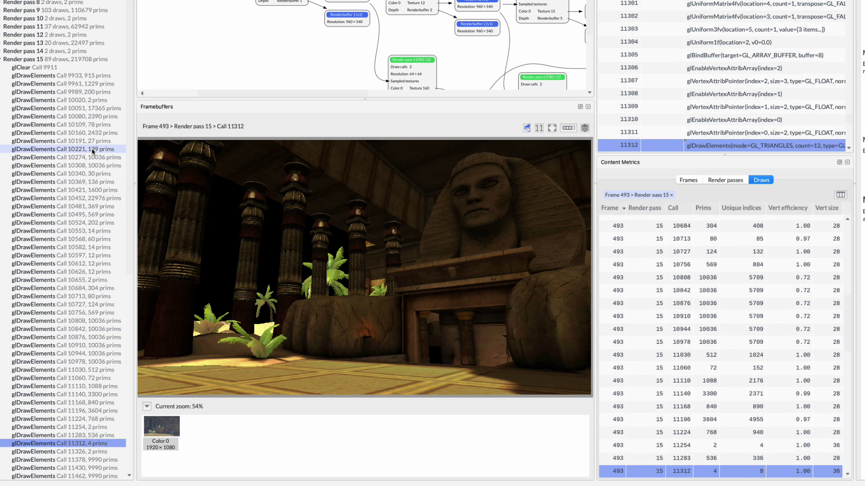
key("Down")
key("Down")
key("Down")
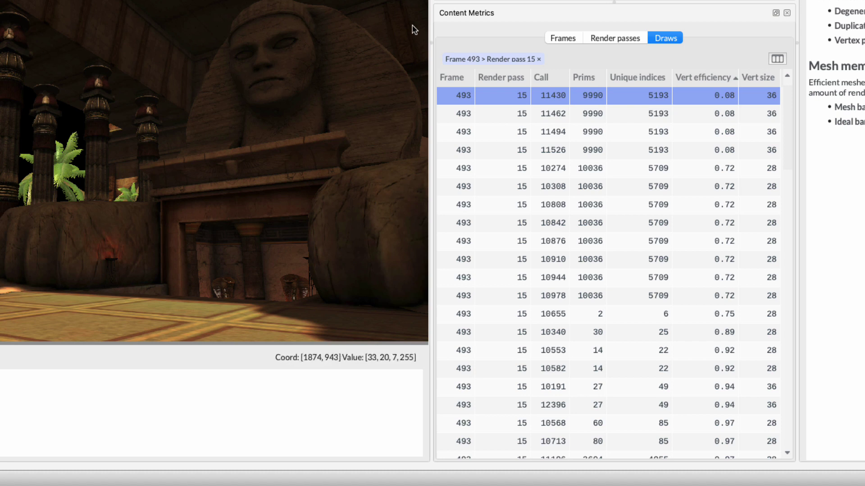
Step: Review the content metrics at frame and render pass level, returning to the per-draw metrics
left_click(562, 38)
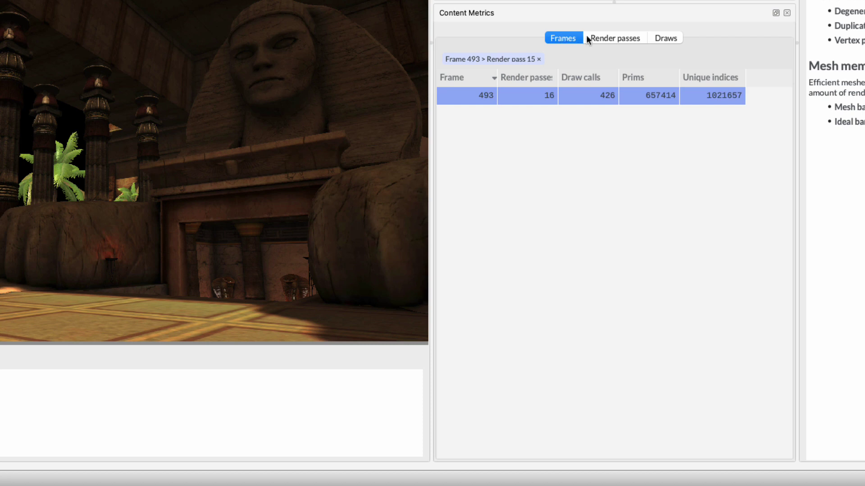
left_click(611, 38)
left_click(667, 38)
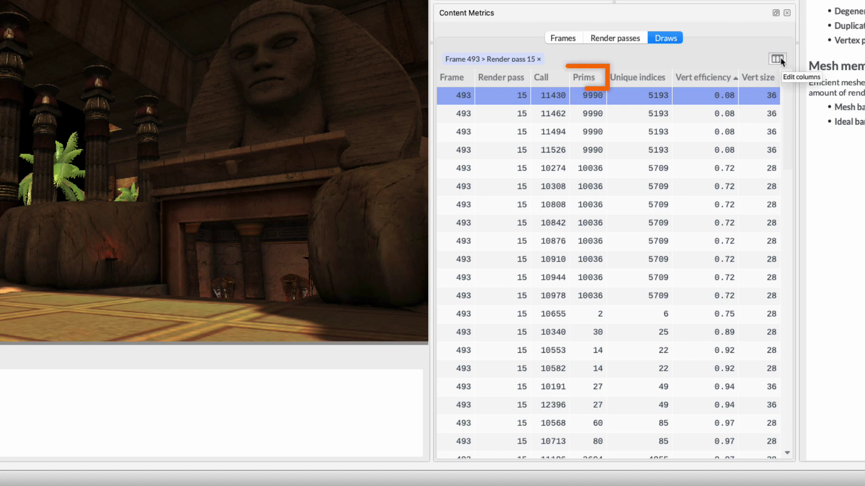
Step: Sort render pass 15's draws by primitive count in descending order and navigate to the heaviest draw, call 10452
left_click(592, 80)
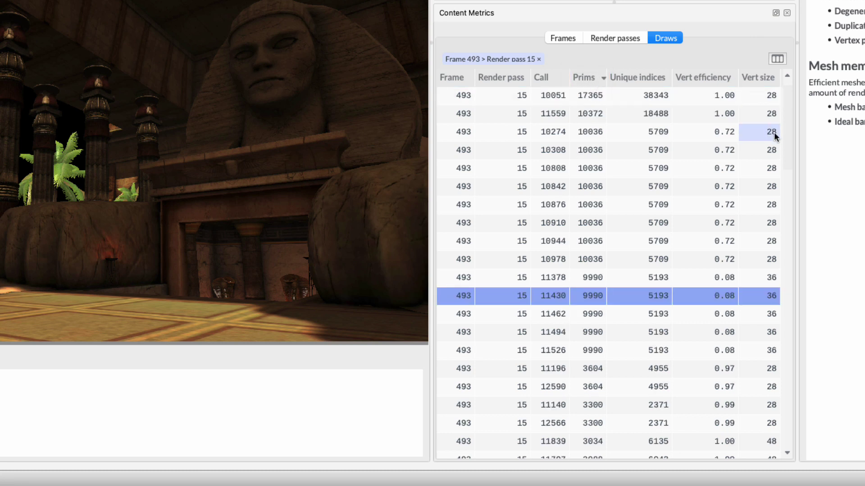
scroll(787, 124, "up", 1)
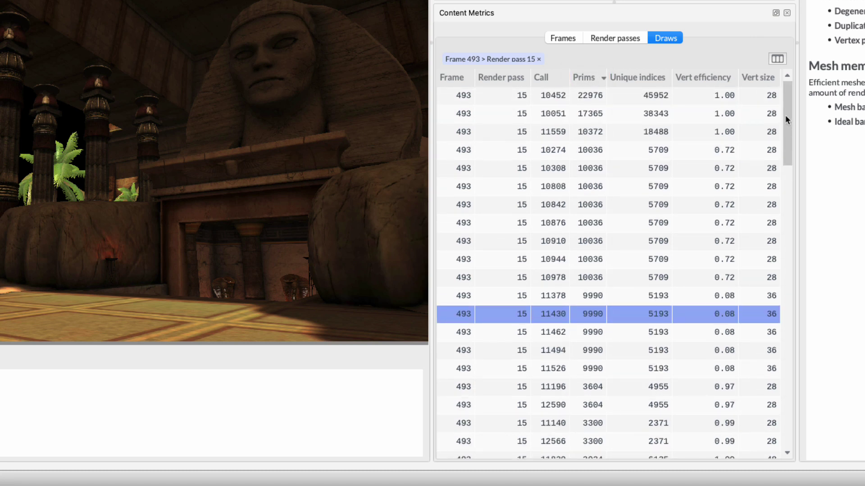
left_click(597, 97)
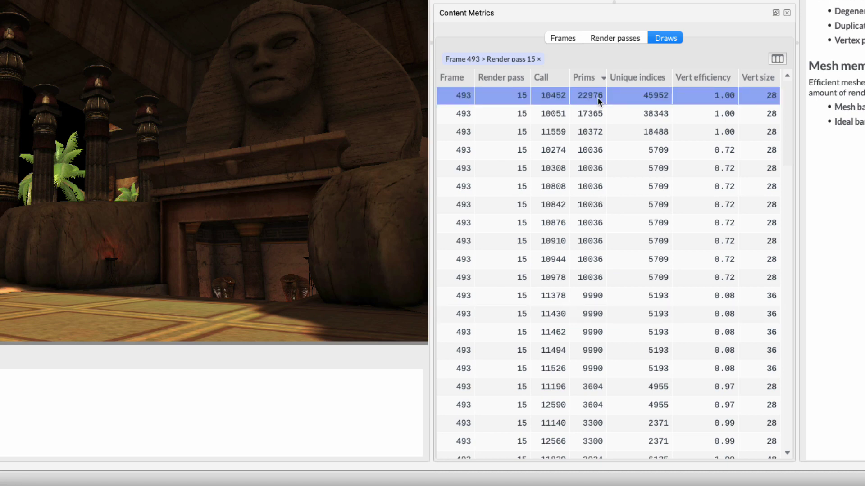
right_click(598, 98)
left_click(621, 109)
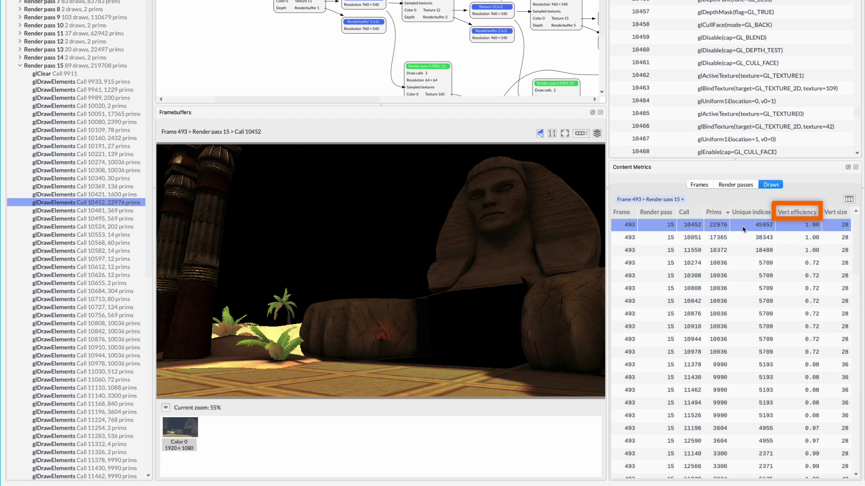
Step: Sort the draws by vertex efficiency in ascending order and navigate to the least efficient draw, call 11378
left_click(804, 213)
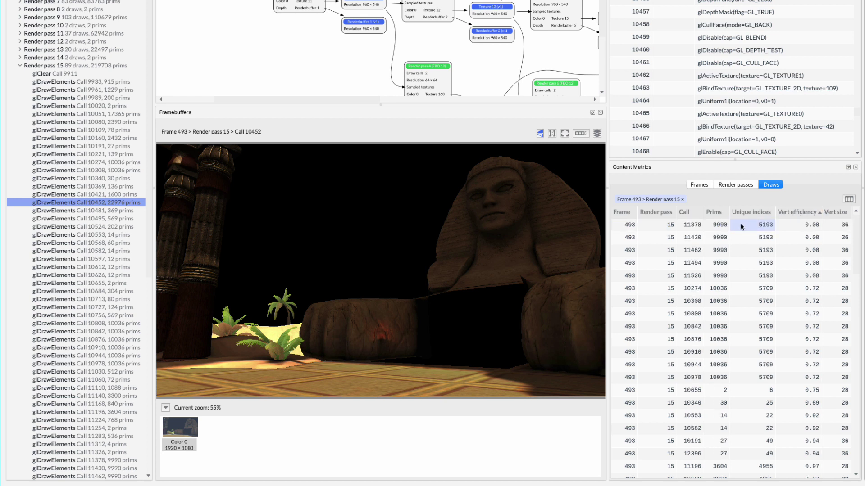
left_click(723, 227)
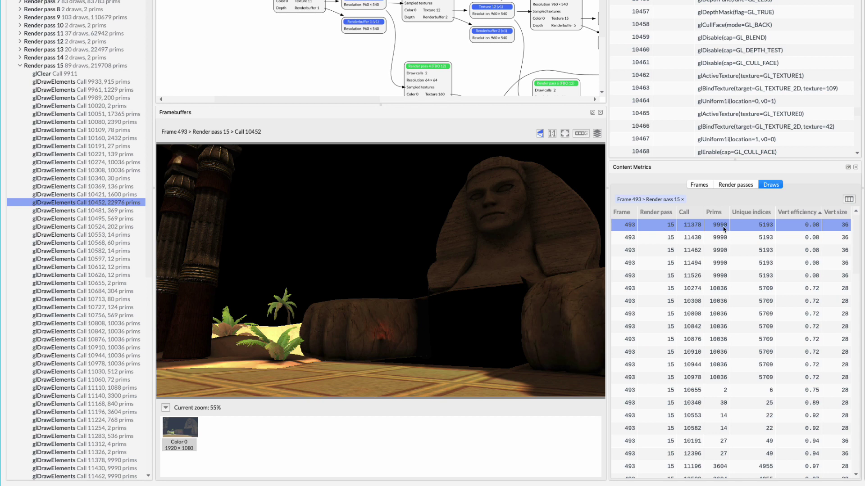
double_click(727, 228)
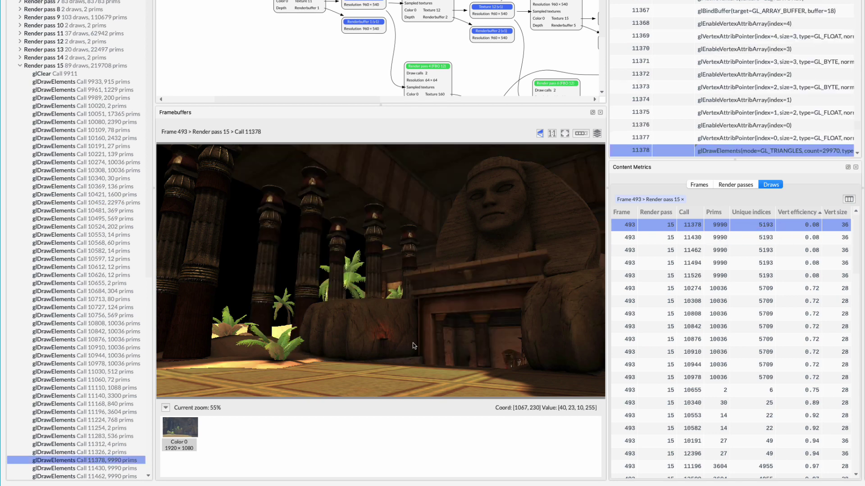
Step: Step through draw calls 11326 to 11526, examining what each adds near the doorway, and open the information on call 11526's detailed metrics
scroll(512, 360, "up", 1)
scroll(528, 326, "up", 6)
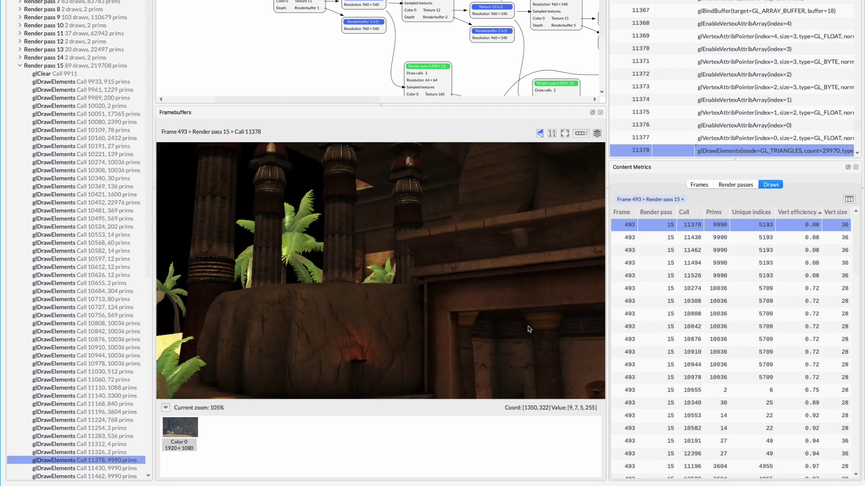
left_click_drag(528, 326, 386, 267)
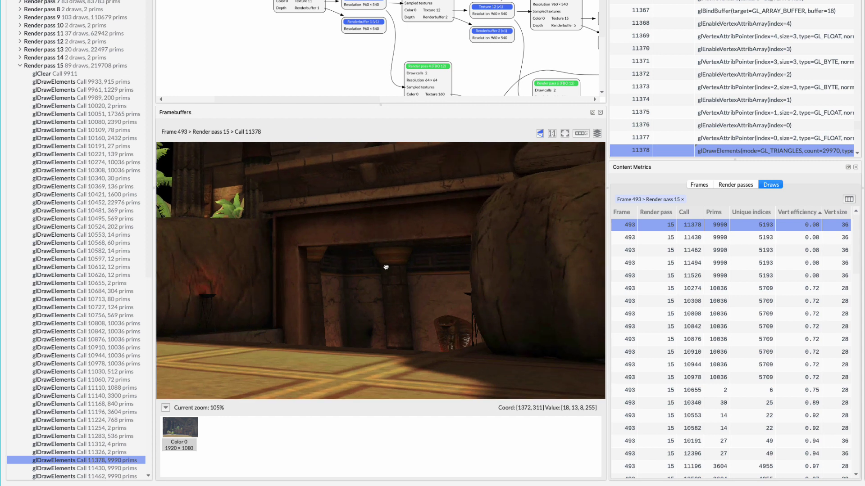
left_click(120, 453)
left_click(121, 460)
left_click(123, 468)
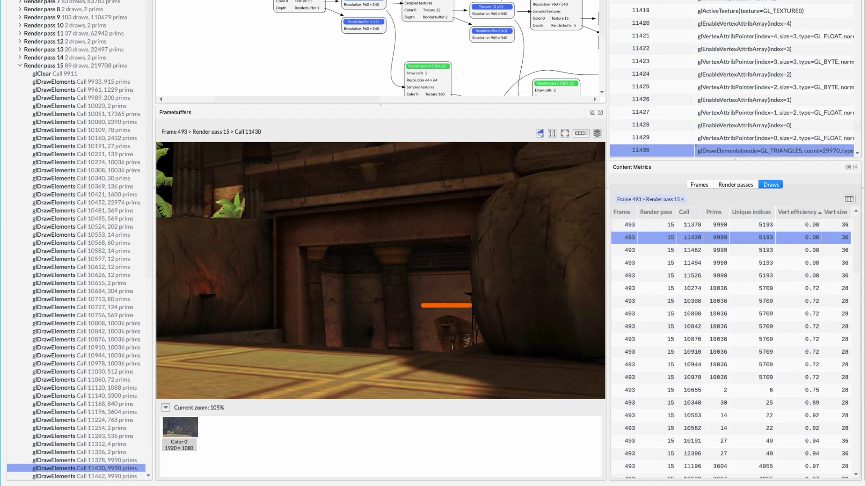
left_click(125, 477)
scroll(125, 473, "down", 2)
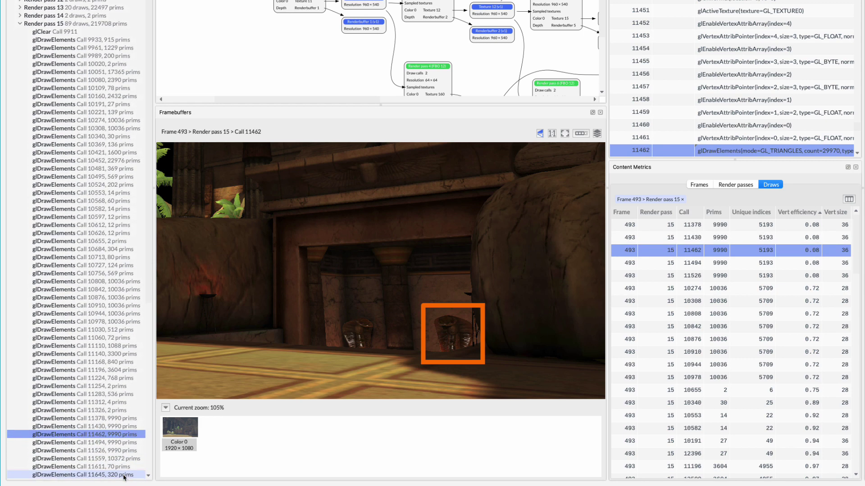
left_click(125, 441)
left_click(125, 449)
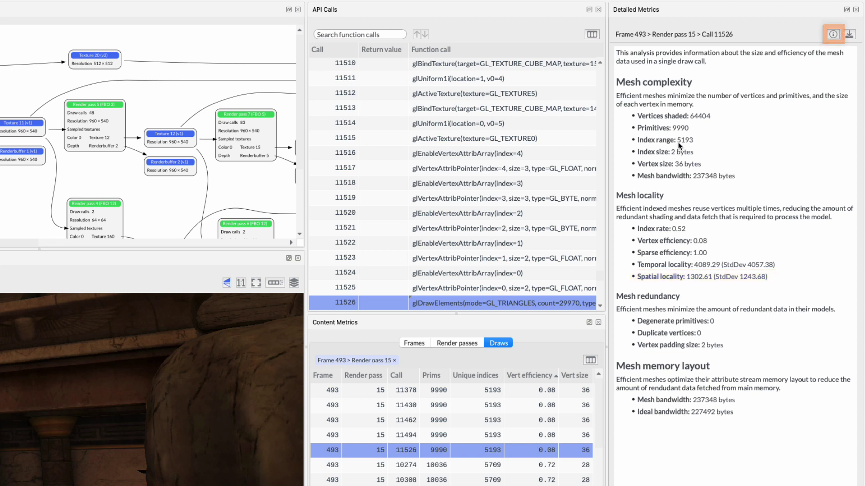
left_click(834, 34)
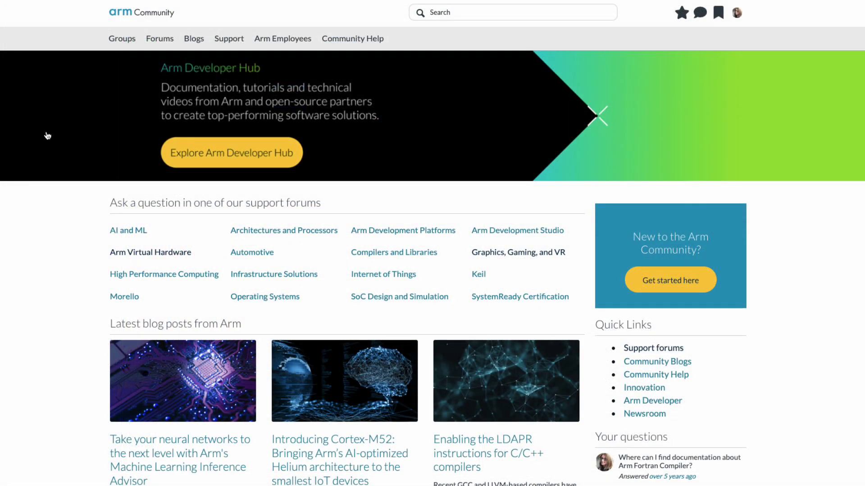
Step: Switch to the Arm Community website and open the Graphics, Gaming, and VR forum
mouse_move(159, 40)
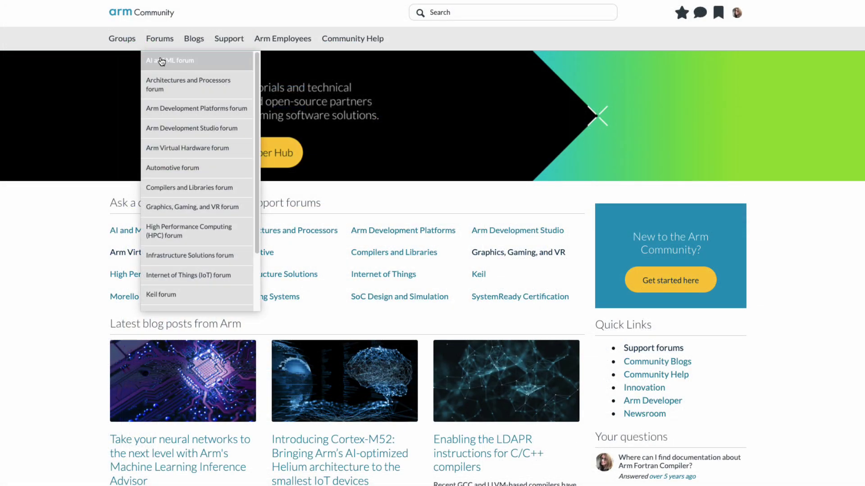
left_click(178, 206)
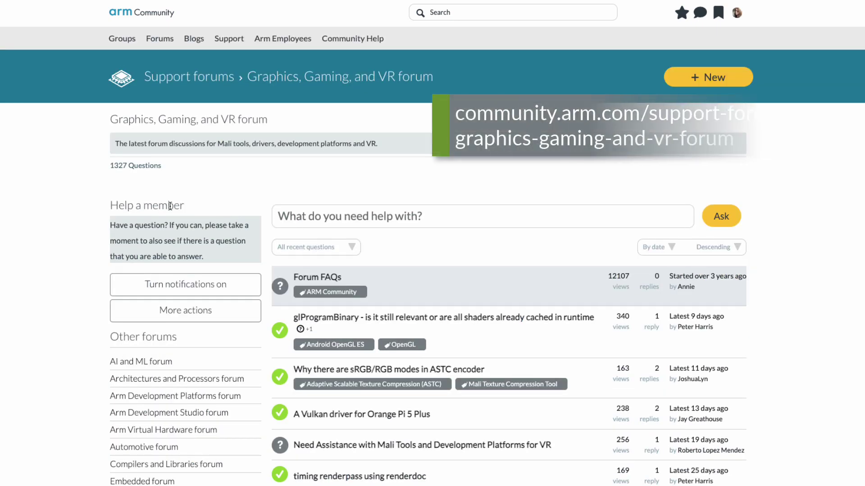